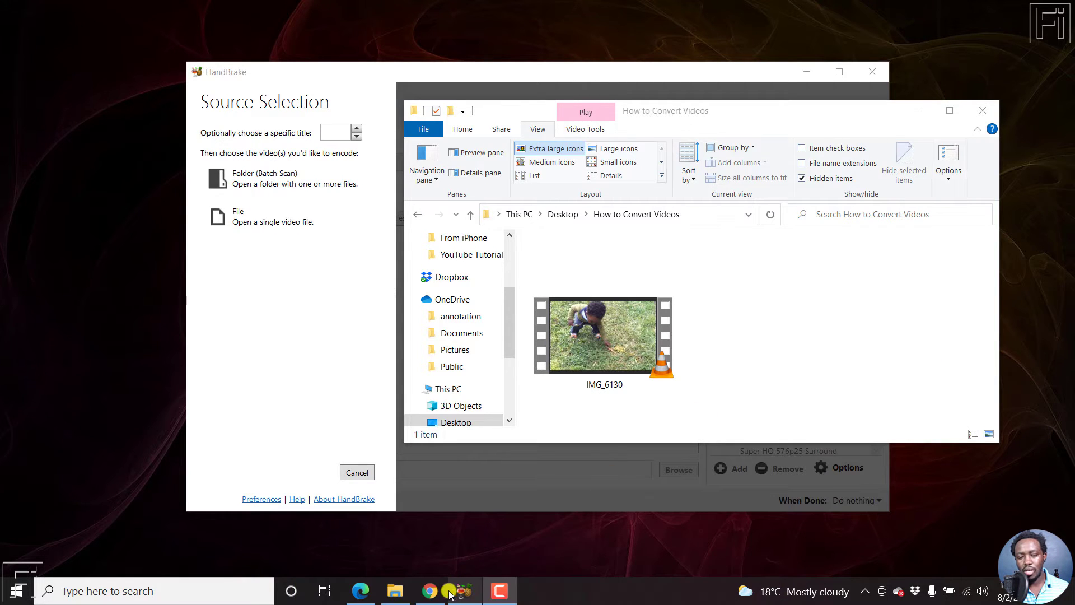
Step: Show IMG_6130 in the How to Convert Videos folder in Details view, then restore the Explorer window over HandBrake
{"action": "left_click", "coordinate": [430, 592]}
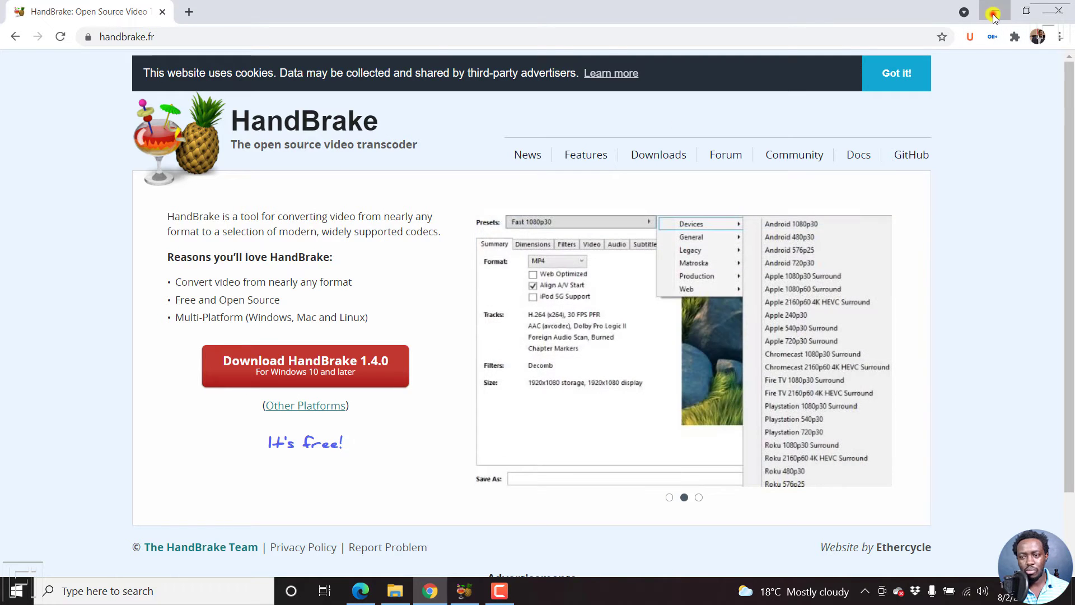
{"action": "left_click", "coordinate": [992, 14]}
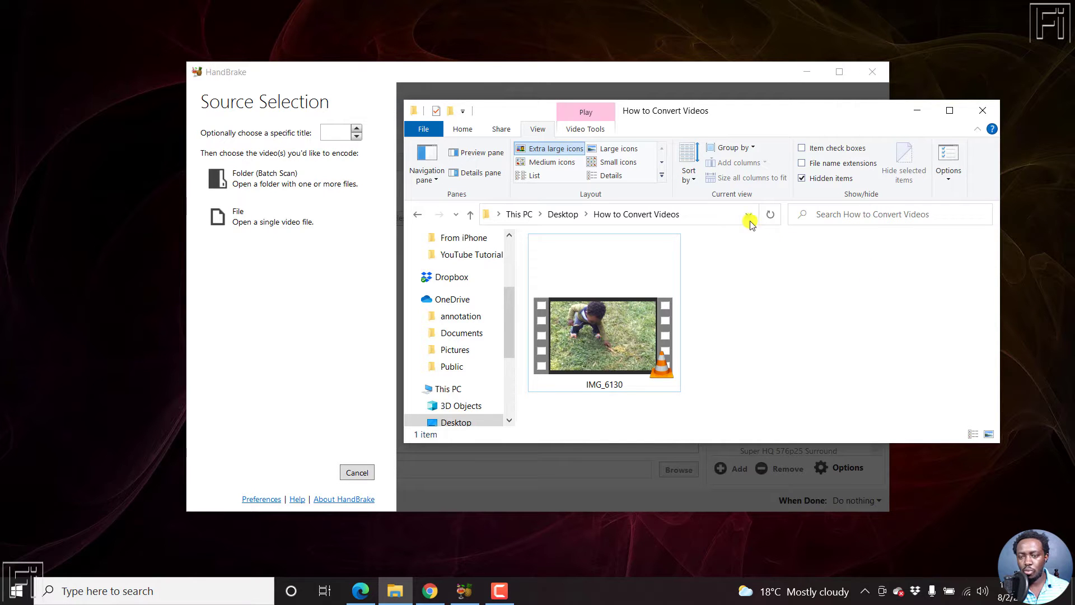
{"action": "double_click", "coordinate": [730, 114]}
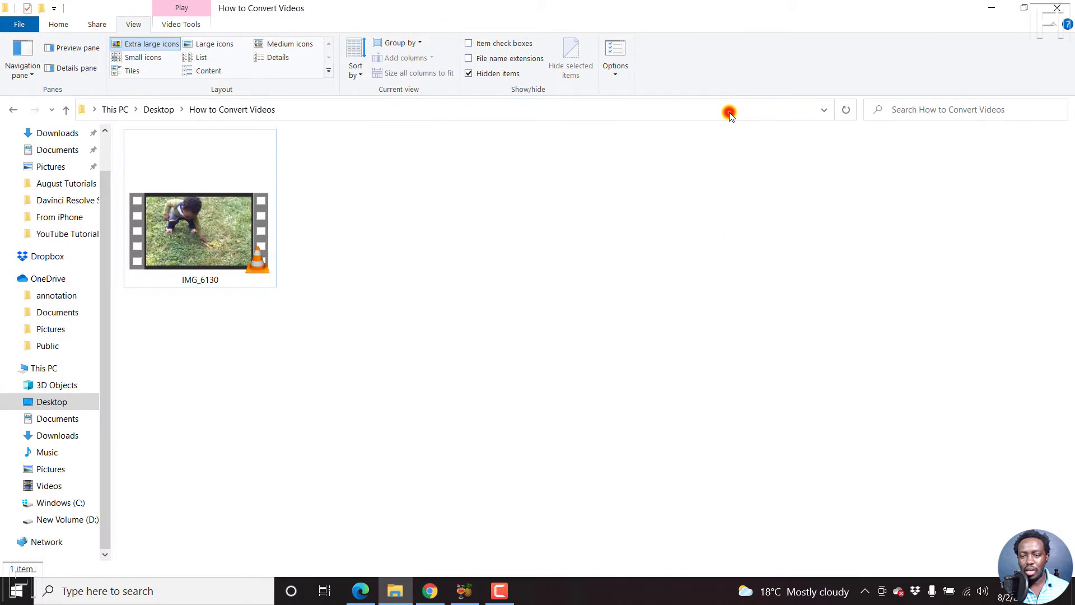
{"action": "left_click", "coordinate": [202, 219]}
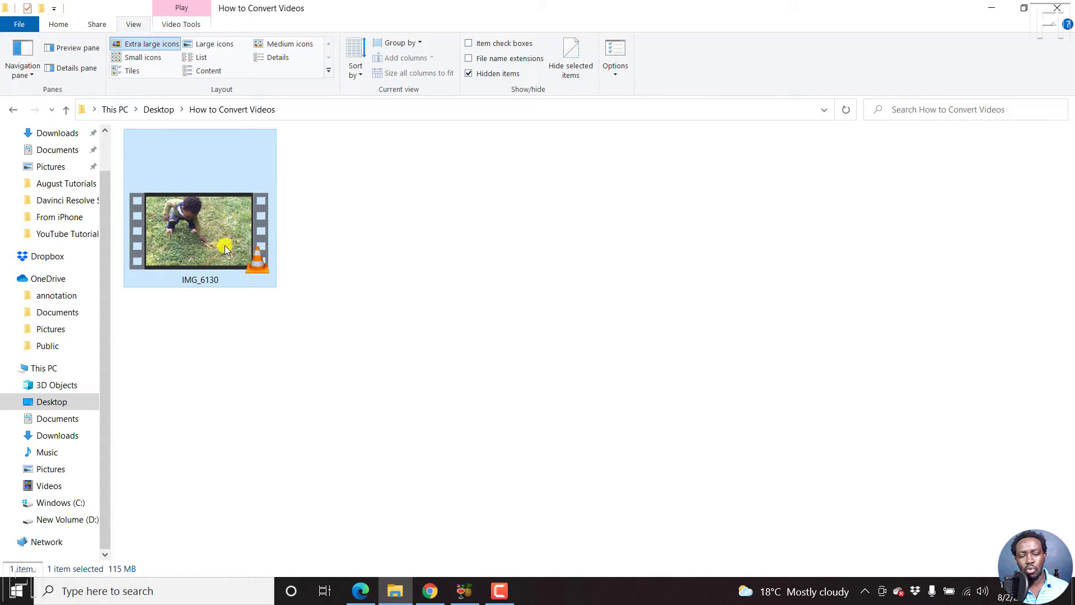
{"action": "mouse_move", "coordinate": [224, 245]}
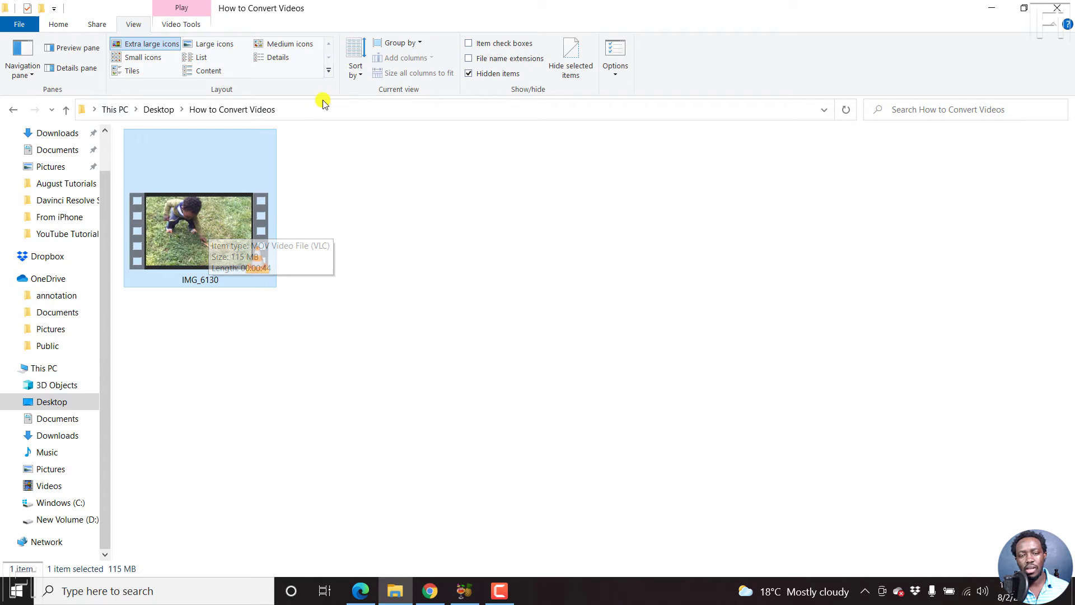
{"action": "left_click", "coordinate": [282, 57]}
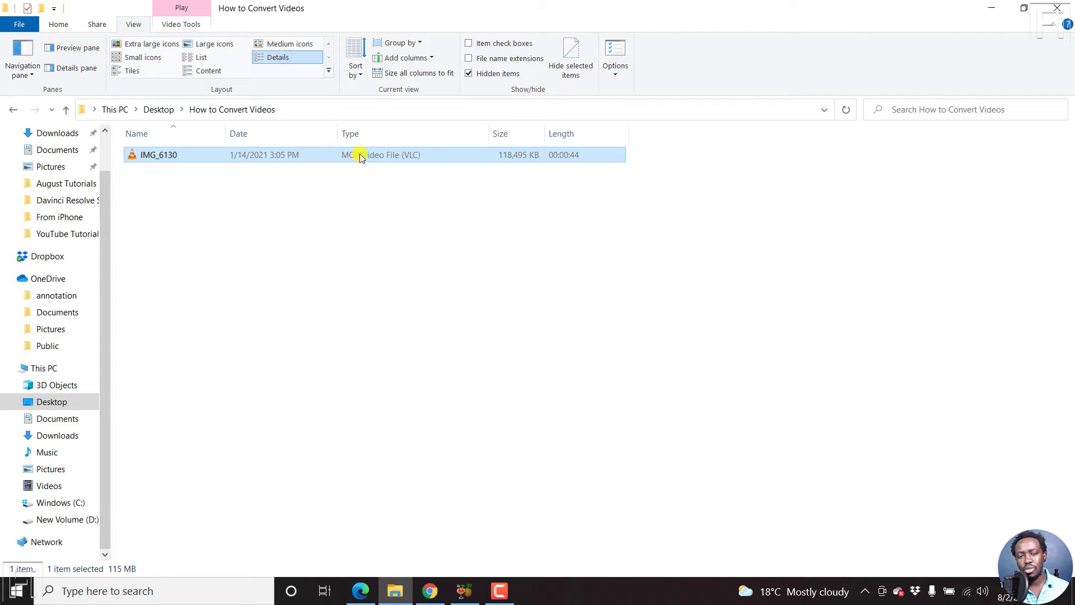
{"action": "left_click_drag", "start_coordinate": [396, 7], "coordinate": [647, 153]}
Step: Drag IMG_6130 into HandBrake as the source, giving a Fast 1080p30 job named Img_6130-1.mp4
{"action": "left_click", "coordinate": [566, 69]}
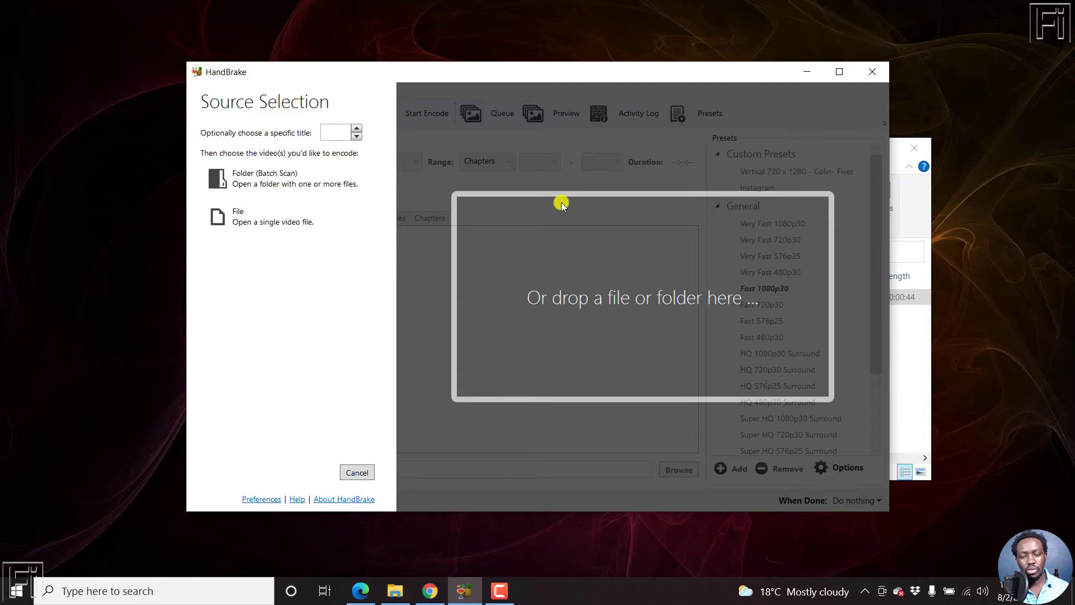
{"action": "left_click", "coordinate": [926, 223]}
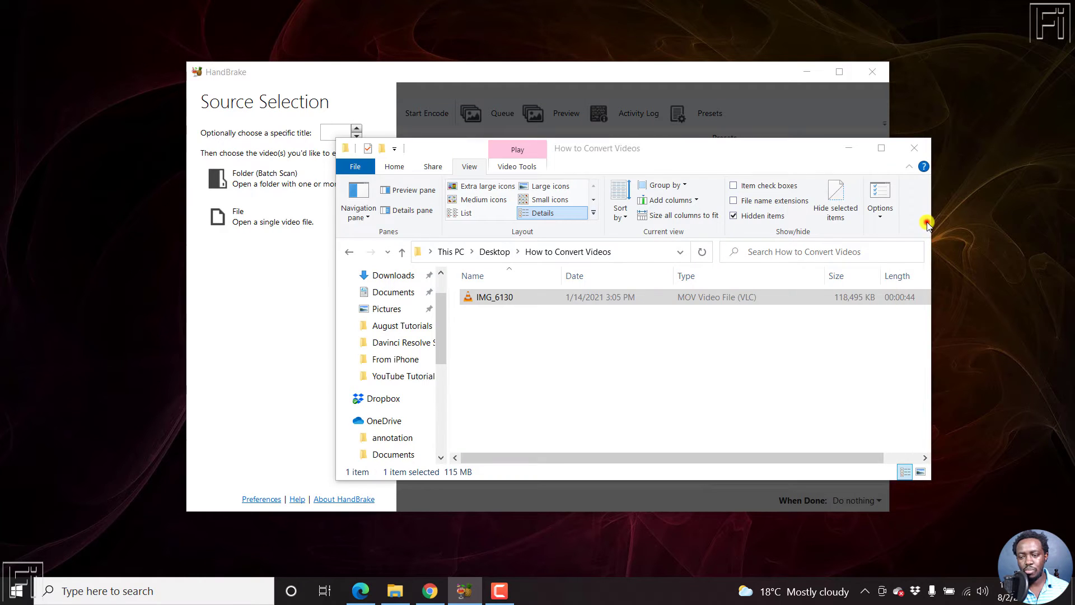
{"action": "left_click_drag", "start_coordinate": [612, 149], "coordinate": [847, 136]}
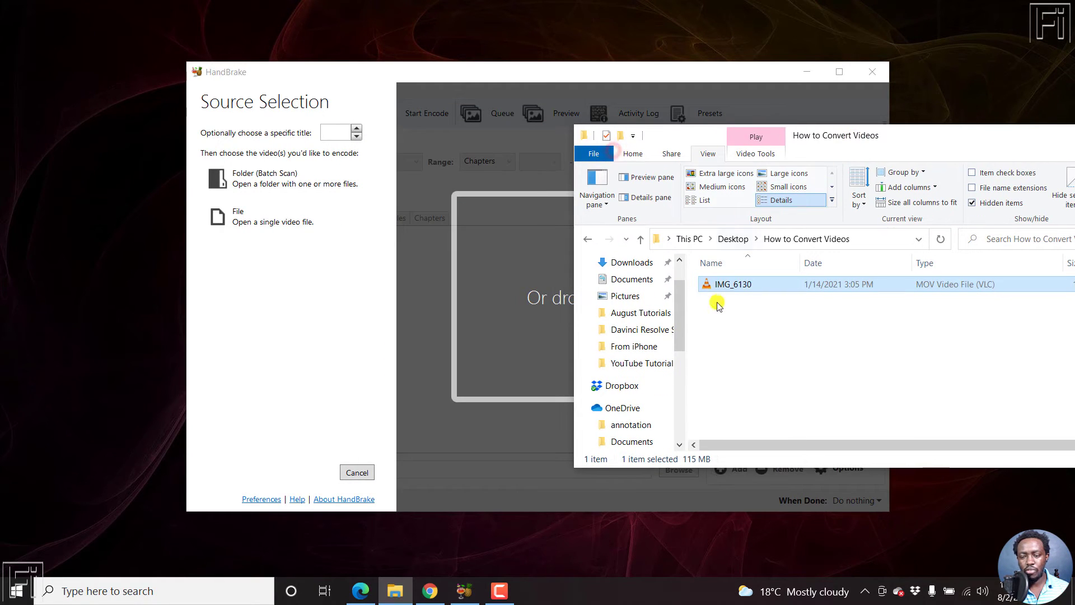
{"action": "left_click_drag", "start_coordinate": [725, 289], "coordinate": [532, 326]}
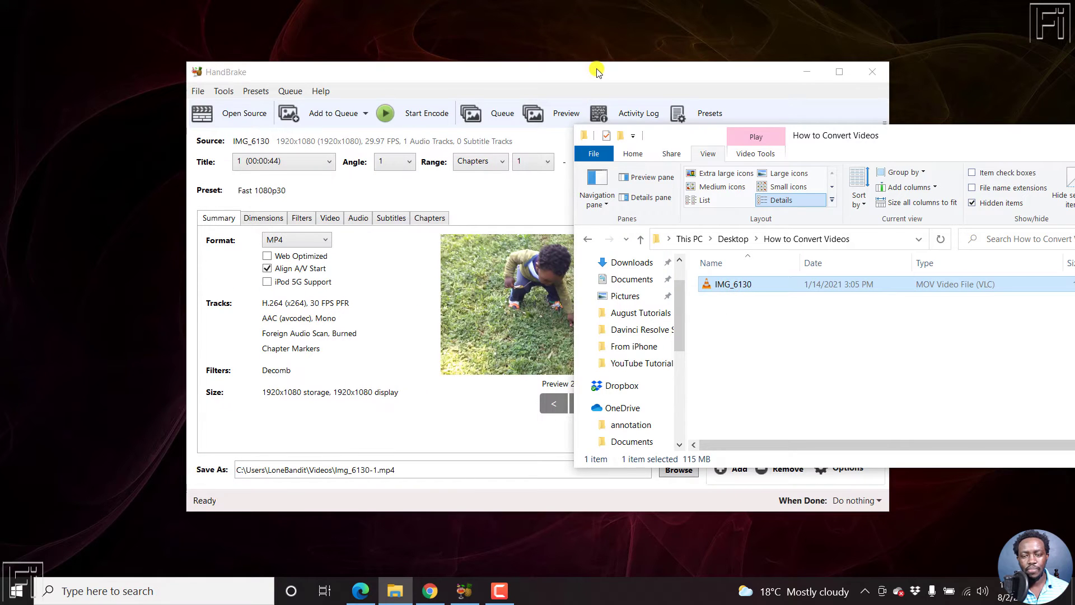
{"action": "left_click", "coordinate": [597, 71]}
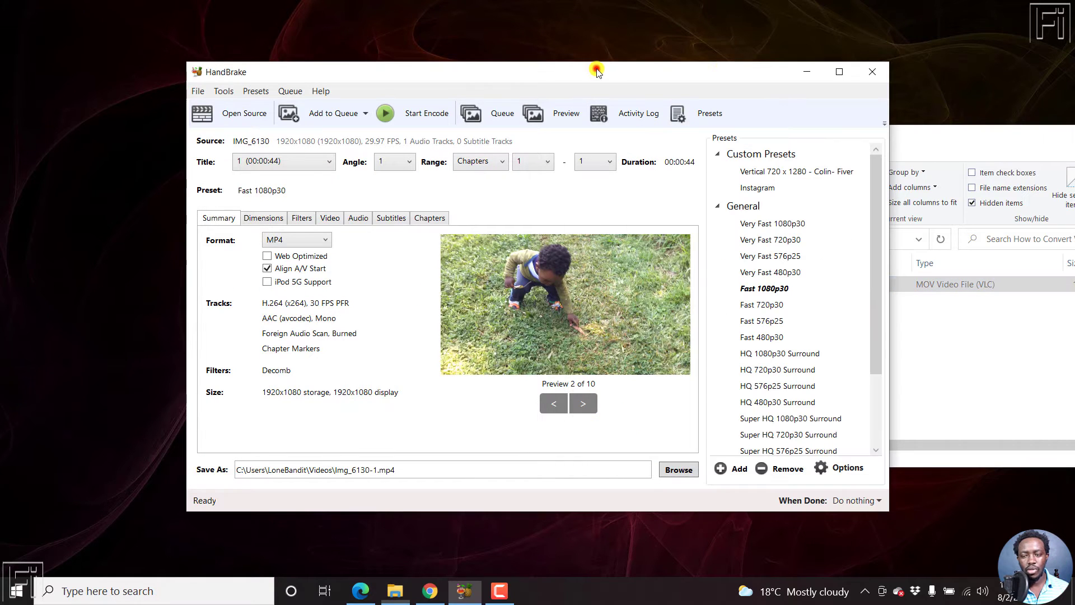
Step: Maximize HandBrake to show IMG_6130's summary, preview frame and presets
{"action": "left_click", "coordinate": [844, 77]}
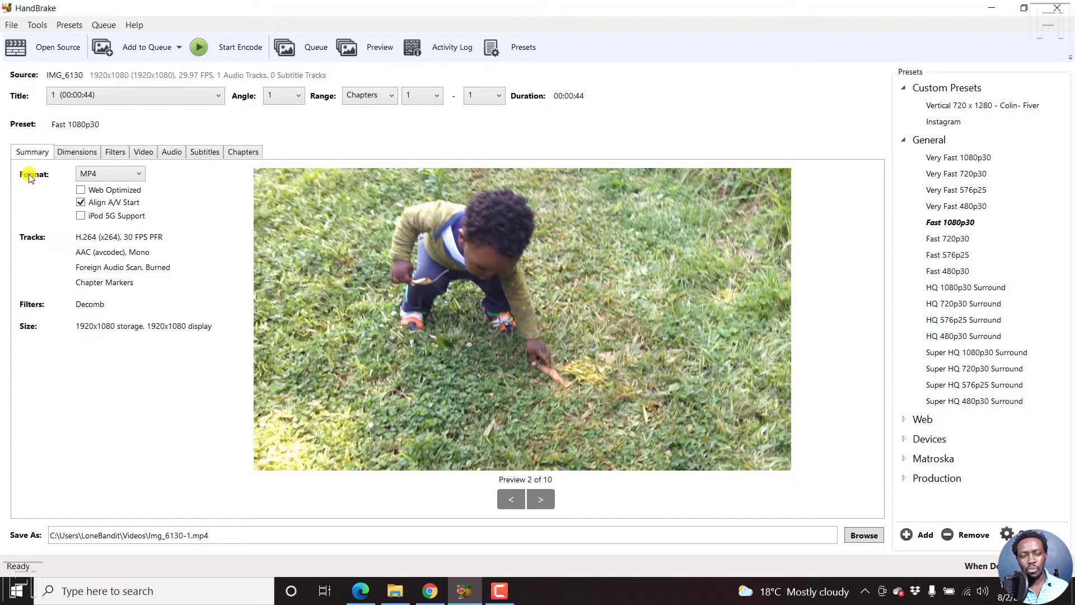
{"action": "left_click", "coordinate": [133, 175]}
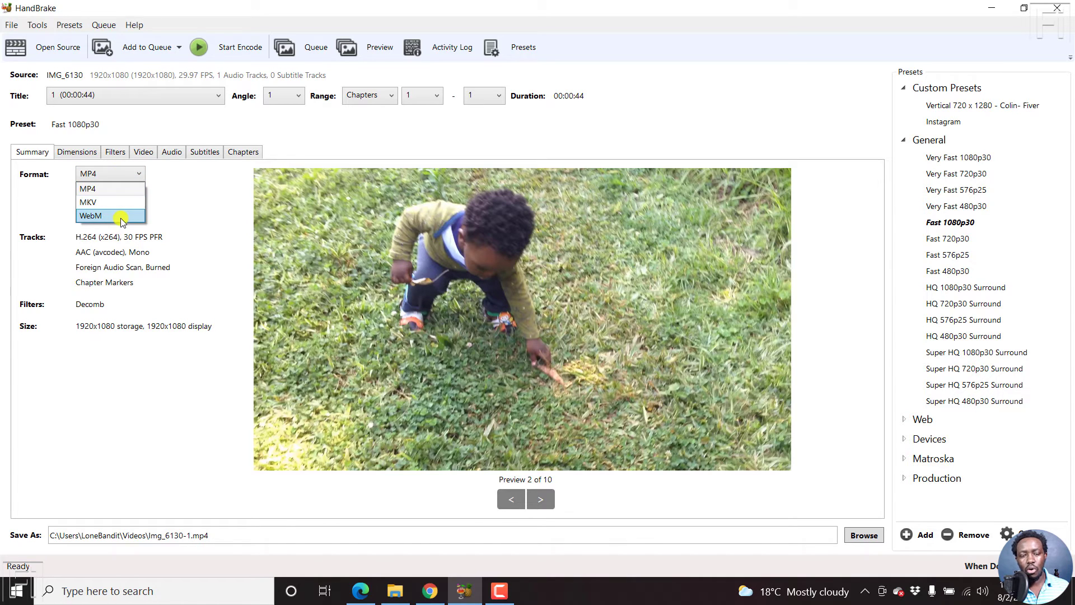
{"action": "left_click", "coordinate": [224, 199]}
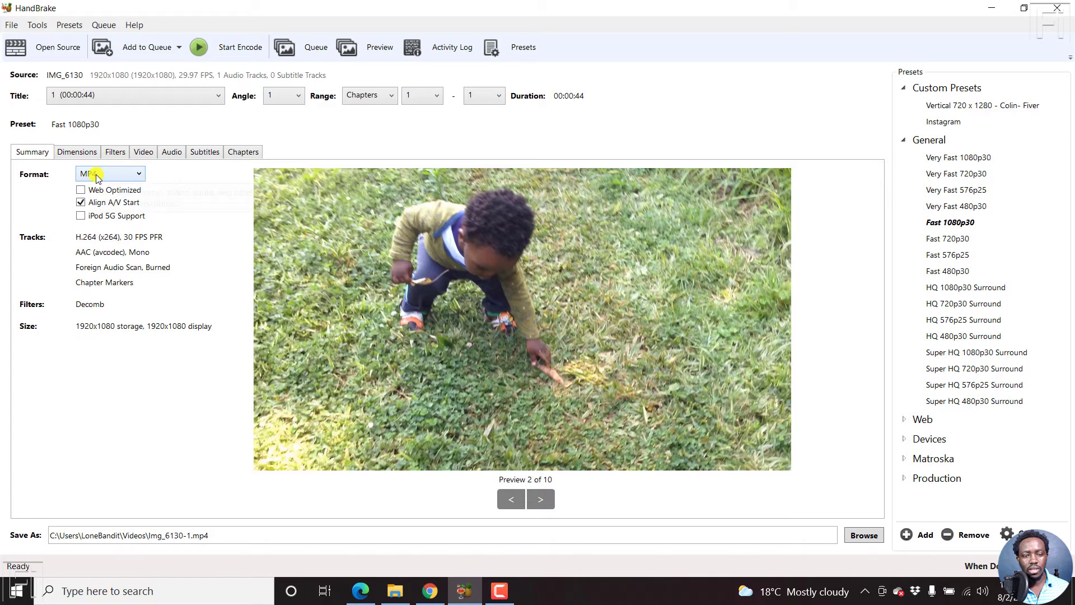
Step: Inspect the 1920 width on the Dimensions tab, keeping 1920x1080, then view the Decomb filter settings
{"action": "left_click", "coordinate": [76, 152]}
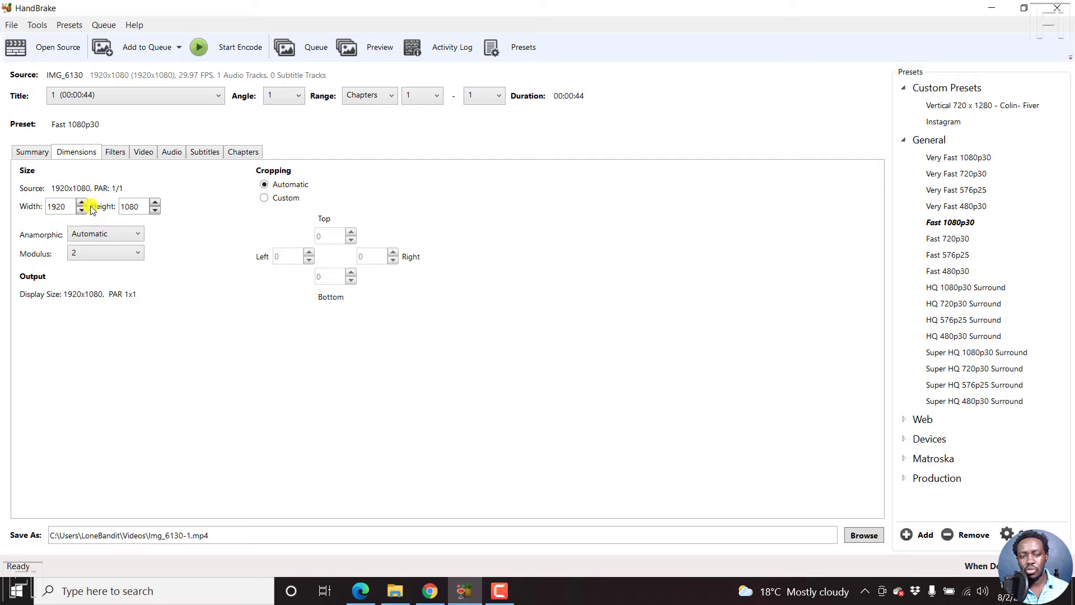
{"action": "double_click", "coordinate": [60, 206]}
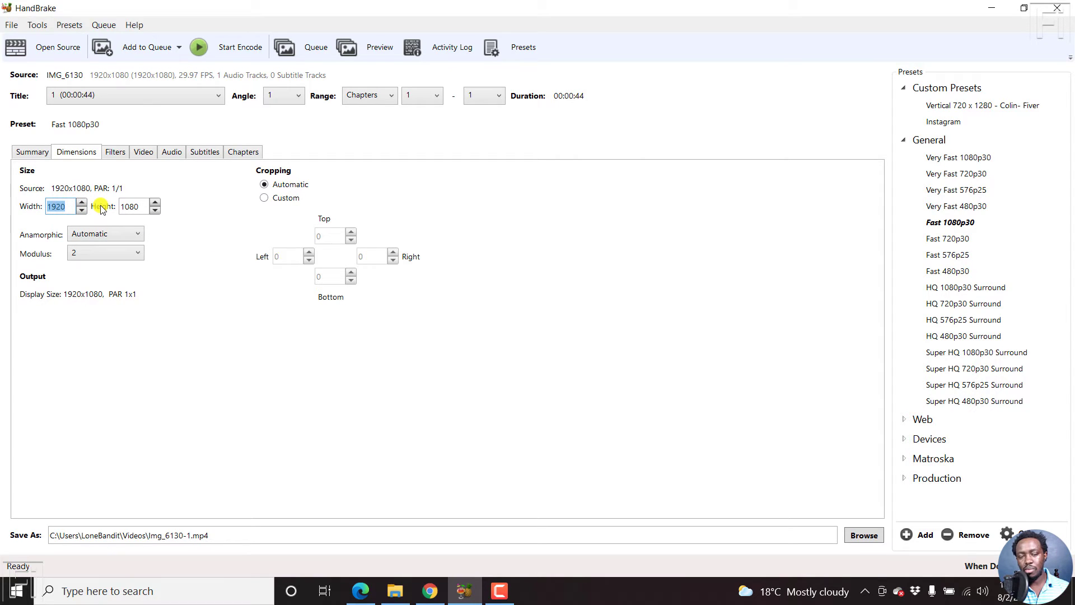
{"action": "type", "text": "1"}
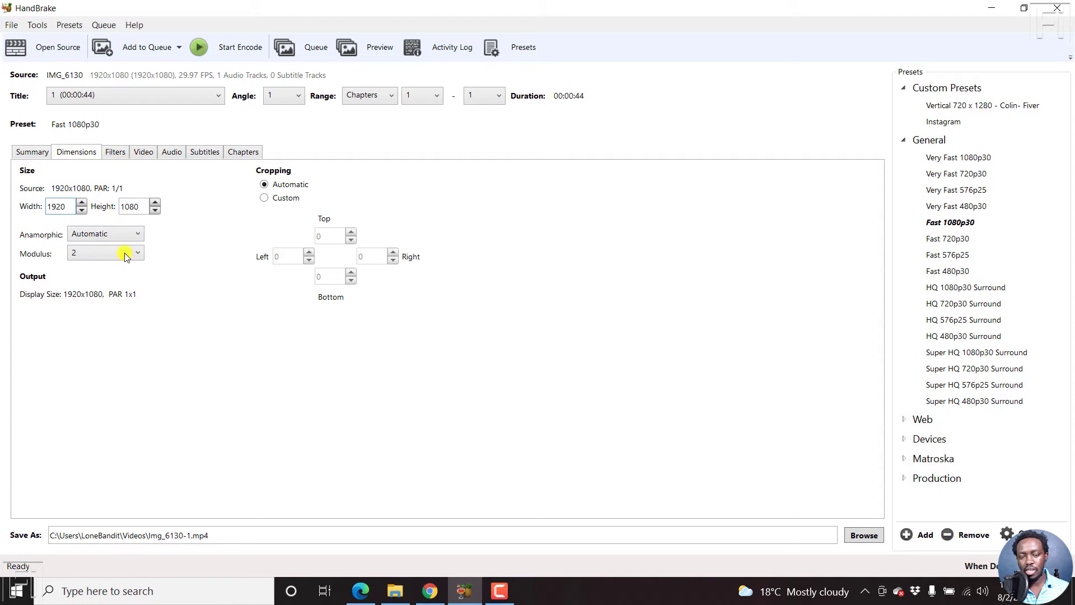
{"action": "left_click", "coordinate": [112, 159]}
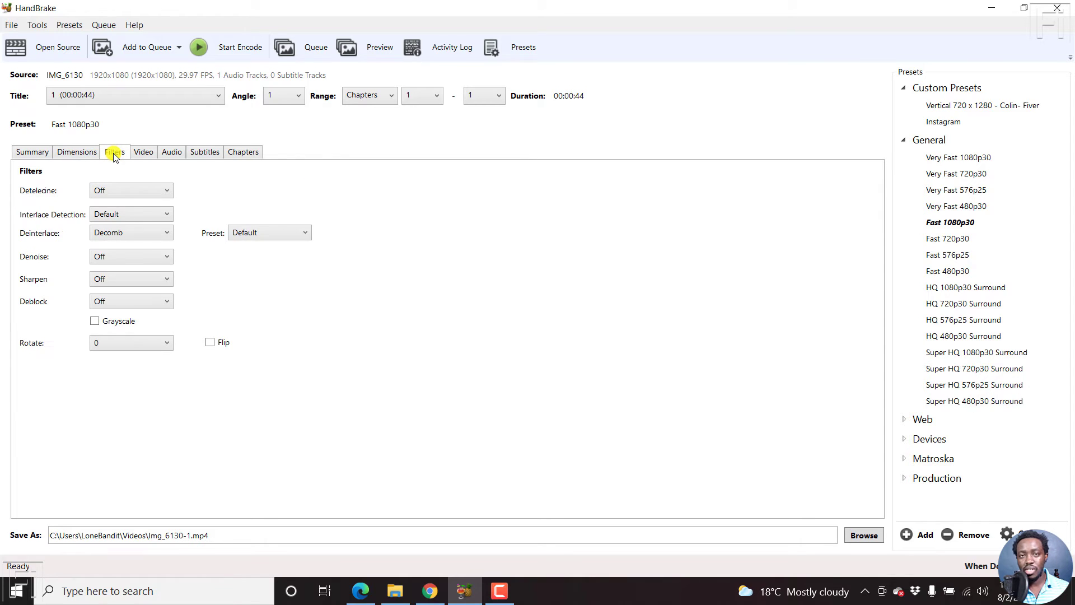
Step: Keep H.264 (x264) as the video codec
{"action": "left_click", "coordinate": [143, 153]}
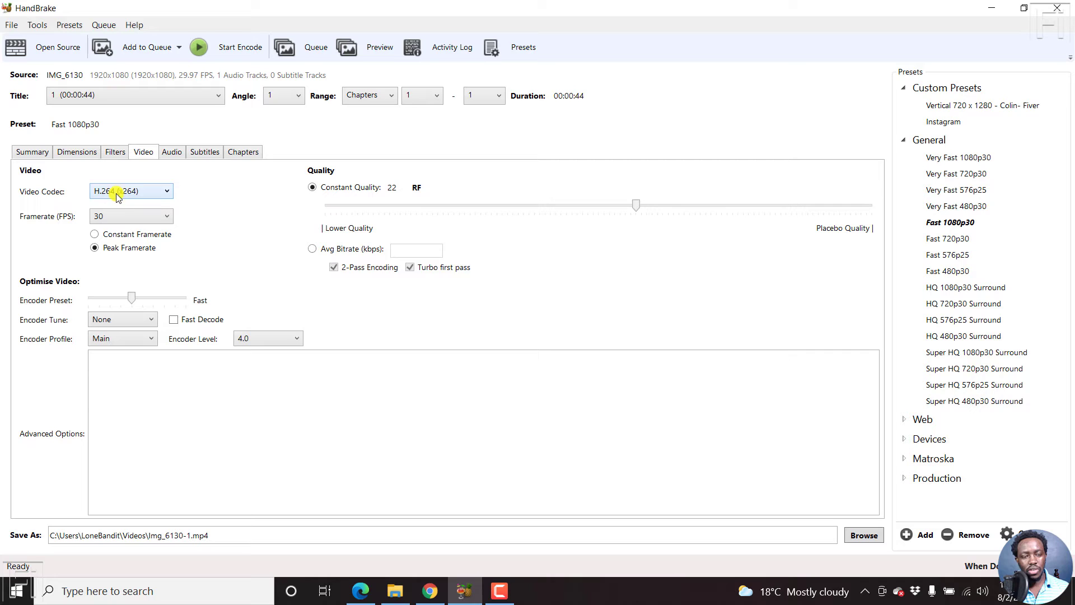
{"action": "left_click", "coordinate": [167, 190]}
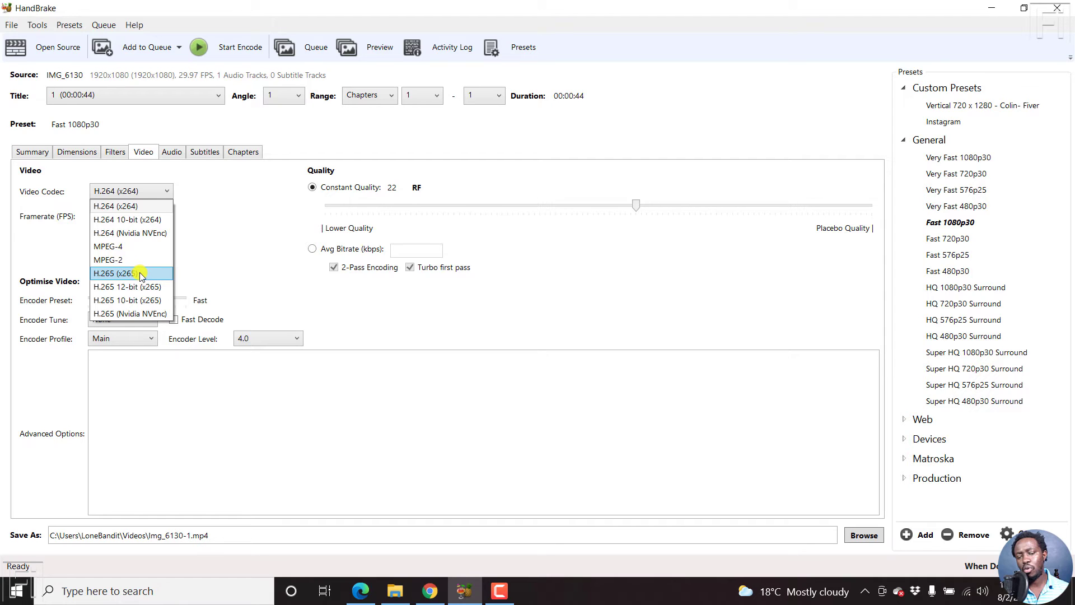
{"action": "left_click", "coordinate": [127, 207]}
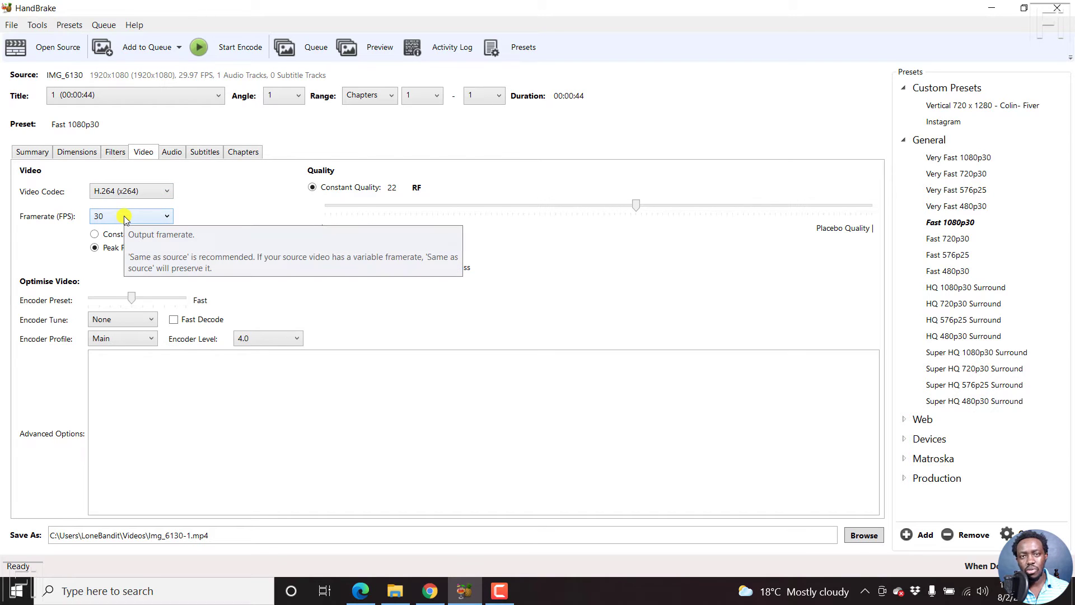
{"action": "left_click", "coordinate": [34, 153]}
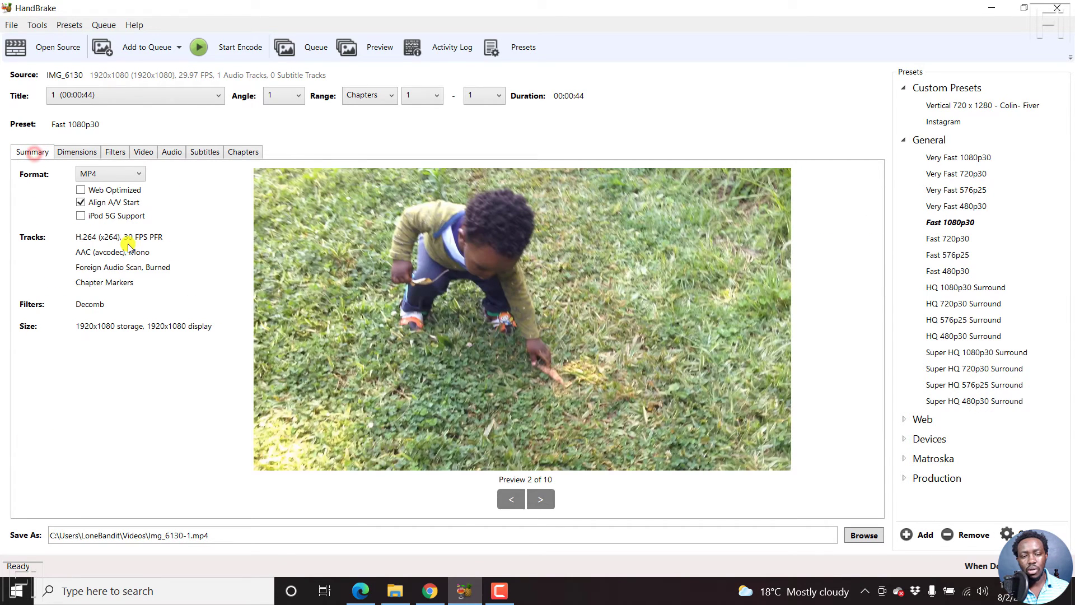
Step: Try different constant quality levels, leaving video quality at RF 22, and view the audio track
{"action": "left_click", "coordinate": [143, 151]}
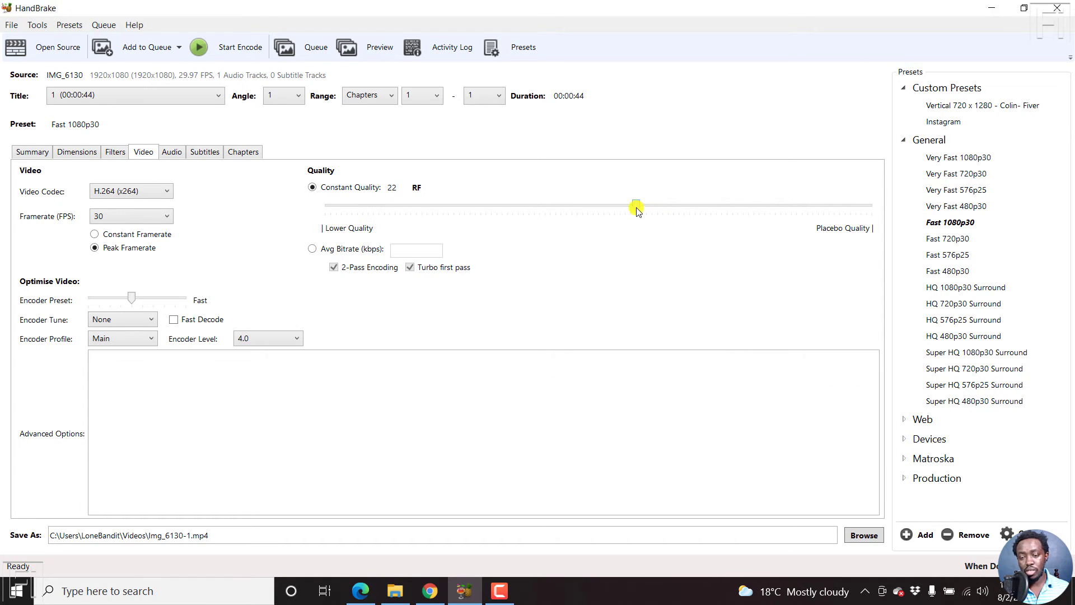
{"action": "left_click_drag", "start_coordinate": [637, 206], "coordinate": [877, 205]}
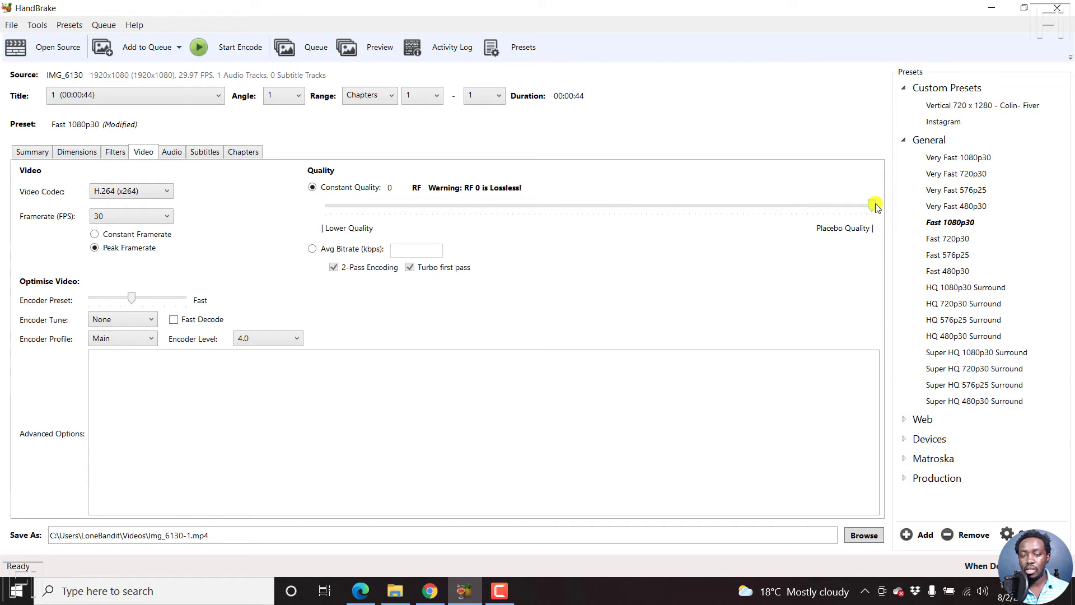
{"action": "left_click_drag", "start_coordinate": [875, 205], "coordinate": [638, 214]}
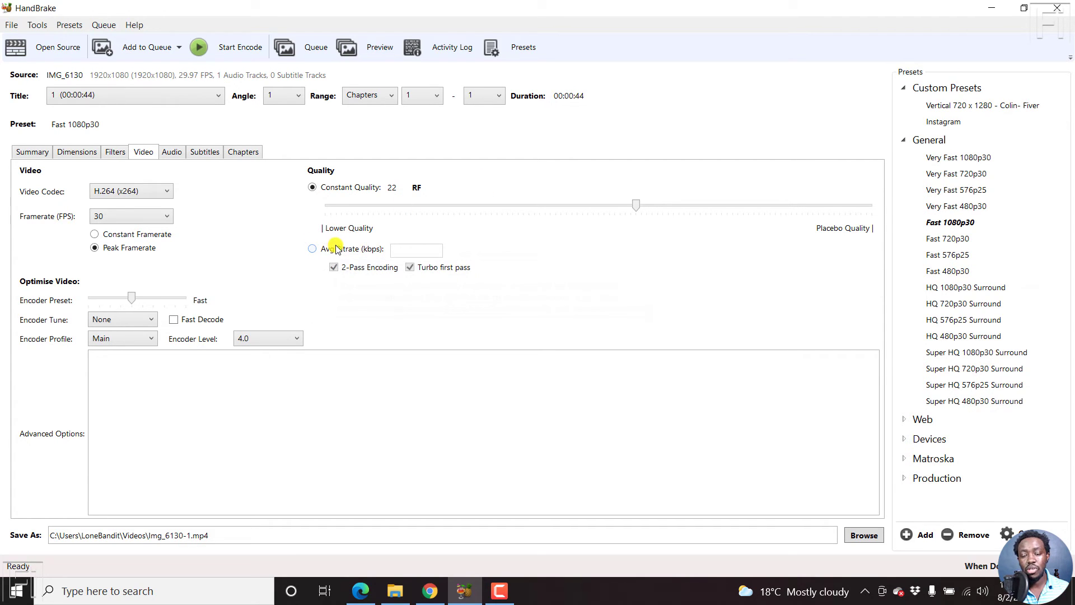
{"action": "left_click", "coordinate": [168, 152]}
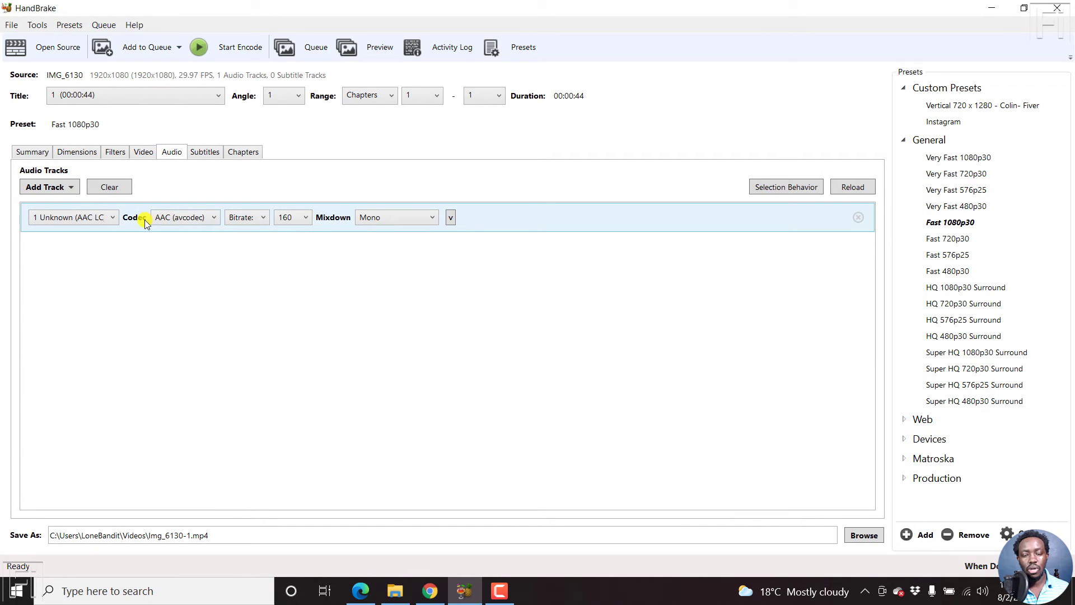
Step: Confirm Mono mixdown and 160 kbps audio, then review subtitles and the 00:00:44 Chapter 1 marker
{"action": "left_click", "coordinate": [395, 219]}
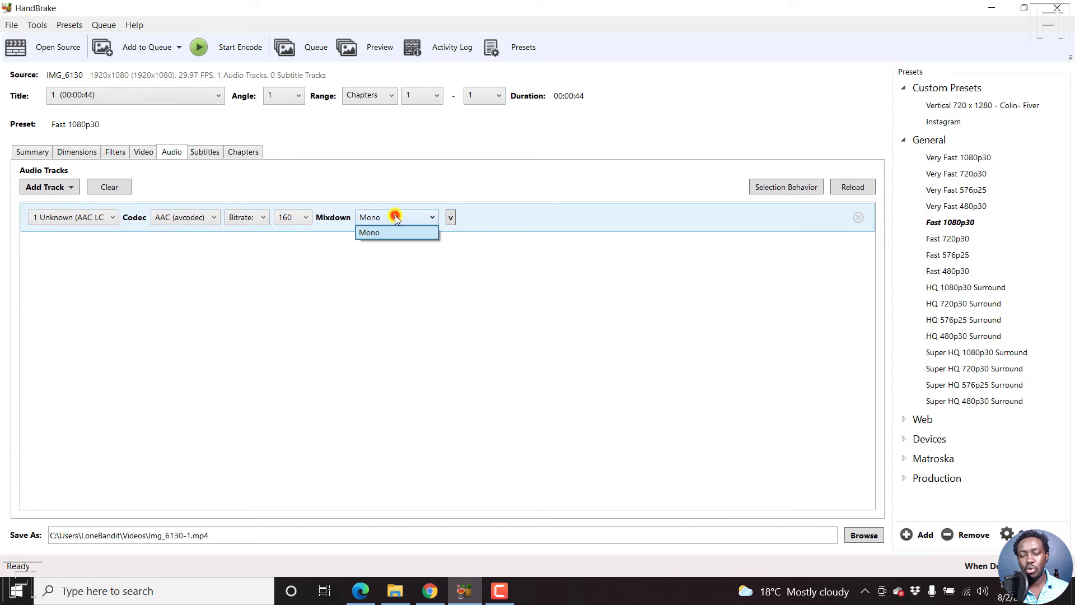
{"action": "left_click", "coordinate": [359, 231]}
{"action": "left_click", "coordinate": [302, 218]}
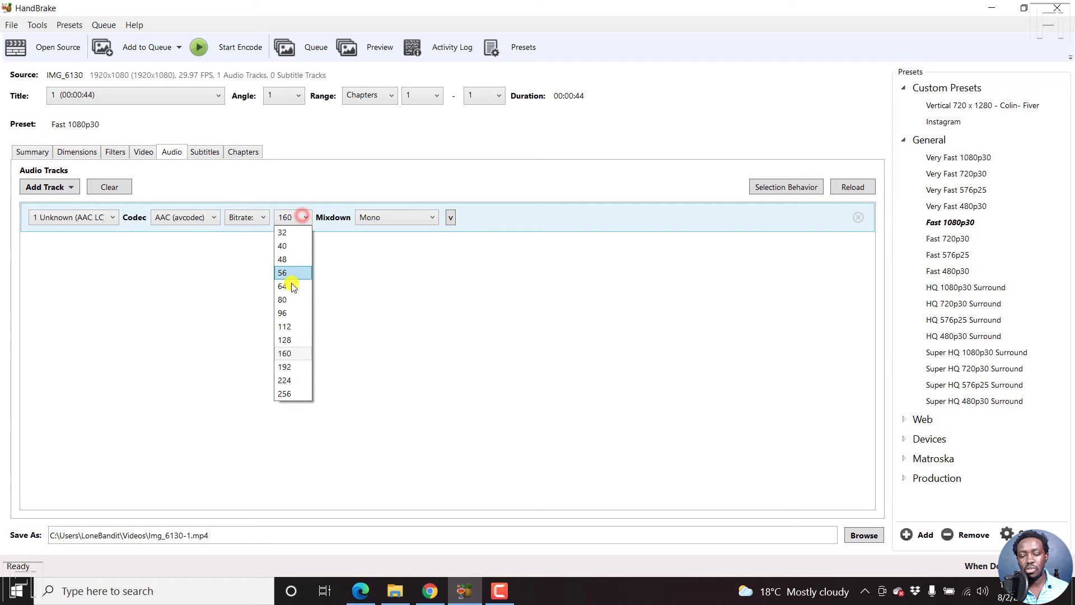
{"action": "left_click", "coordinate": [295, 191]}
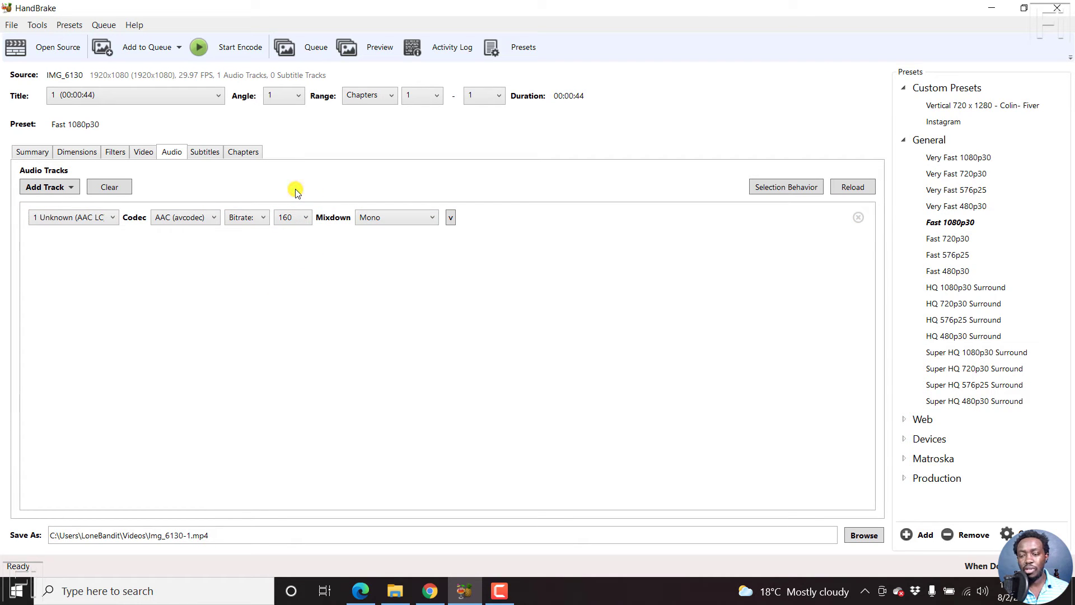
{"action": "left_click", "coordinate": [202, 153]}
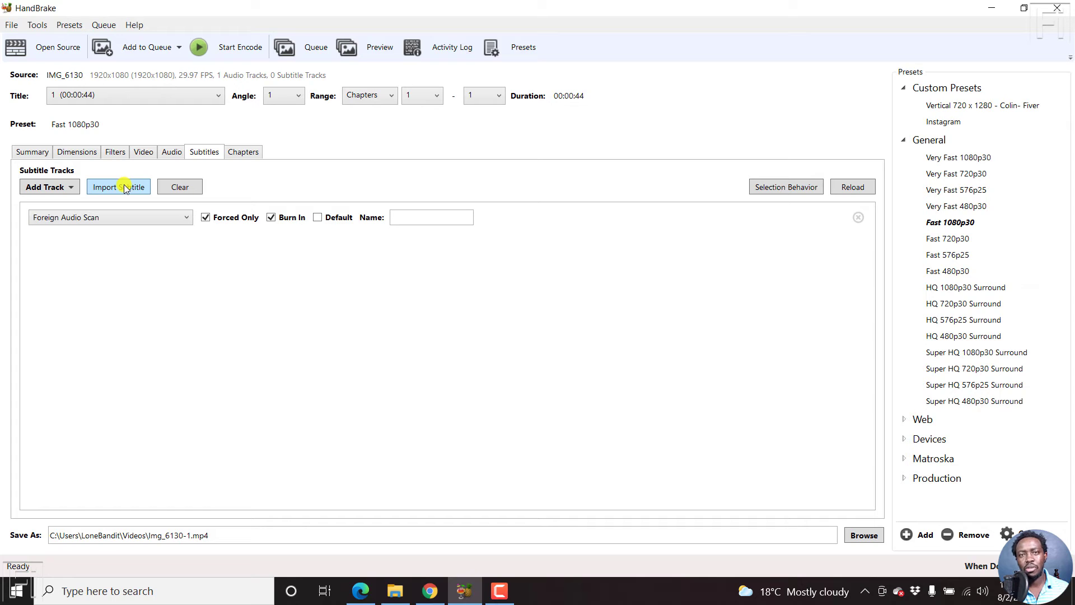
{"action": "left_click", "coordinate": [239, 151]}
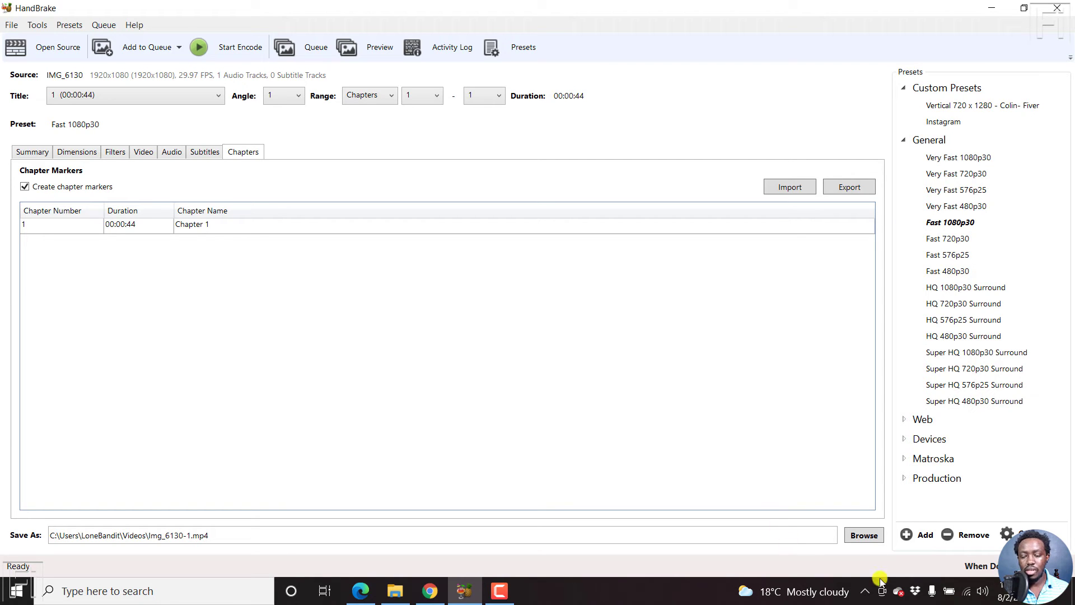
Step: Point the save location to Desktop > How to Convert Videos
{"action": "left_click", "coordinate": [871, 541]}
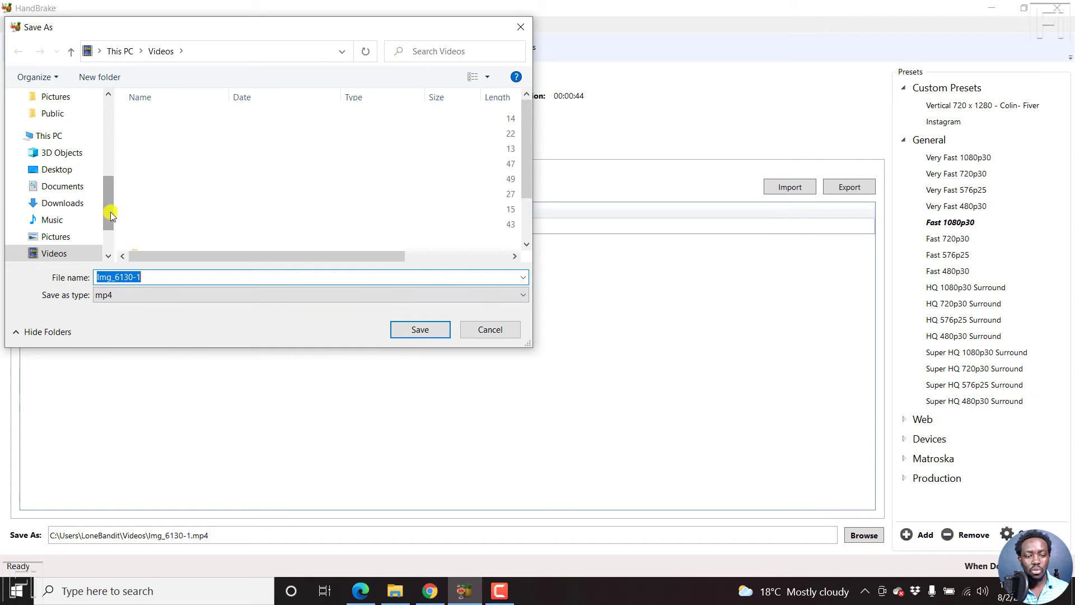
{"action": "left_click_drag", "start_coordinate": [110, 211], "coordinate": [110, 149]}
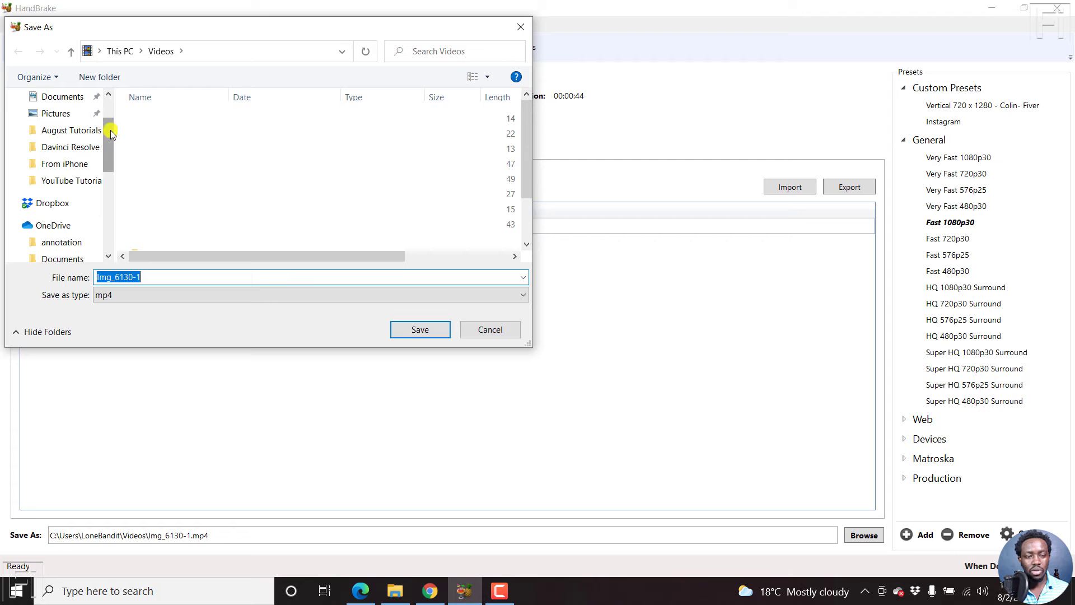
{"action": "left_click_drag", "start_coordinate": [109, 136], "coordinate": [109, 119]}
{"action": "left_click", "coordinate": [61, 126]}
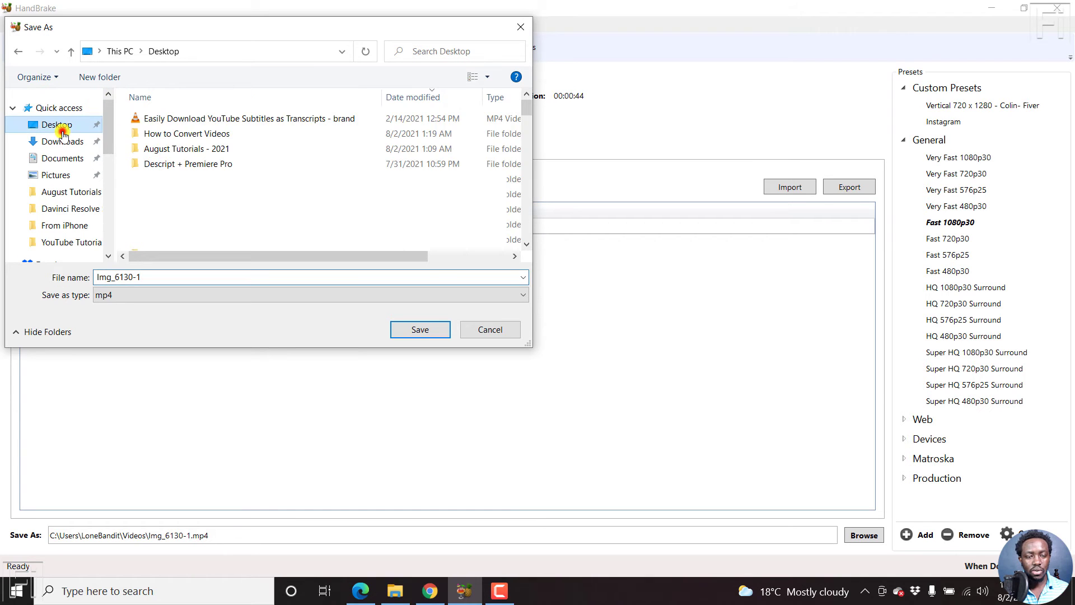
{"action": "double_click", "coordinate": [159, 133]}
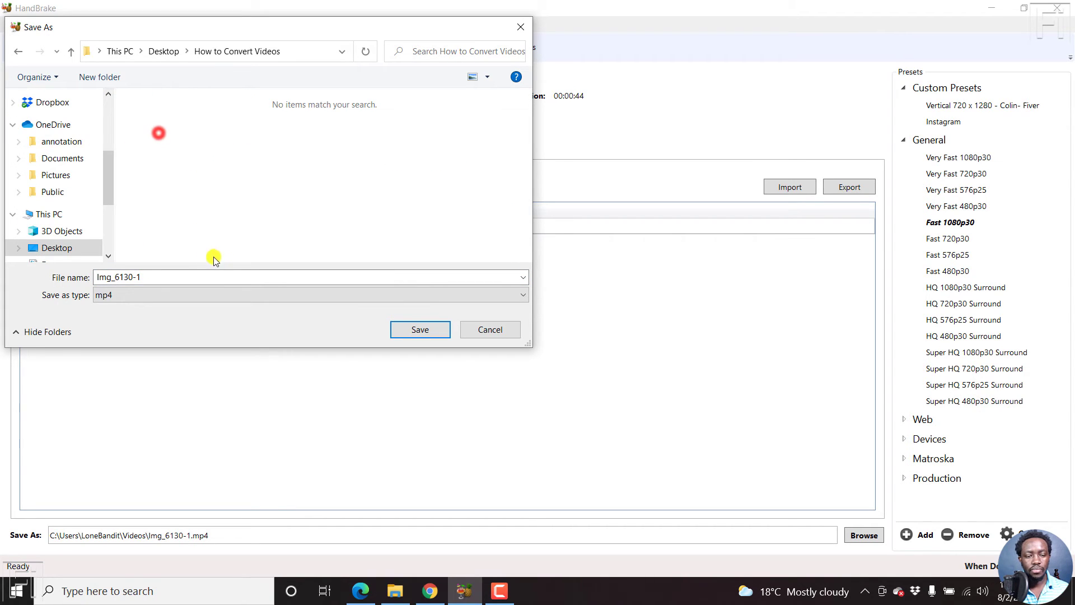
Step: Name the output 'Img_6130-1 - Converted' and keep mp4 as the file type
{"action": "double_click", "coordinate": [211, 277]}
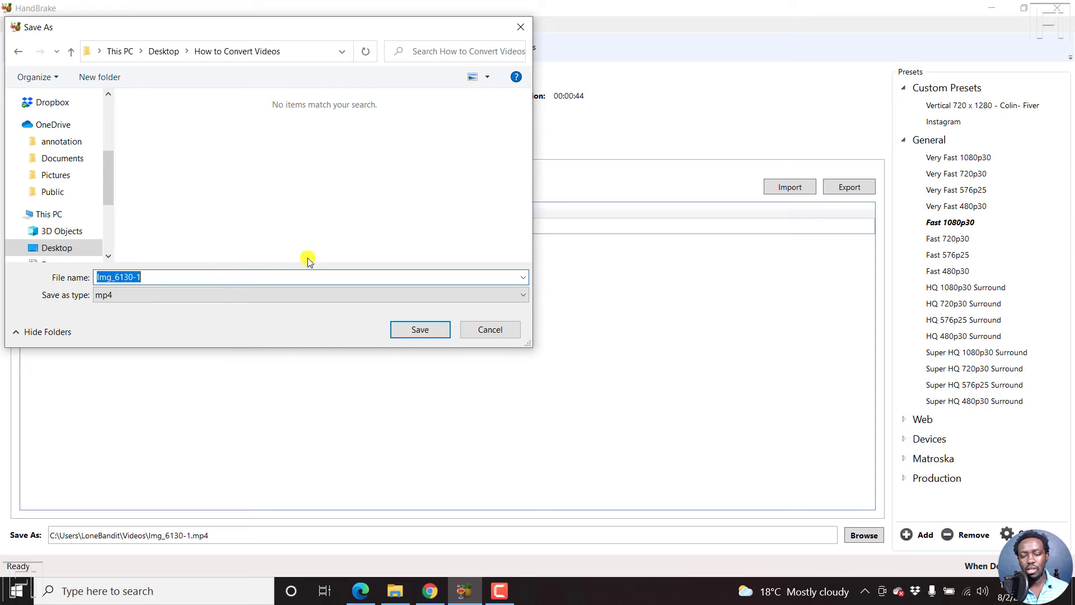
{"action": "left_click", "coordinate": [241, 278]}
{"action": "type", "text": "- Converted"}
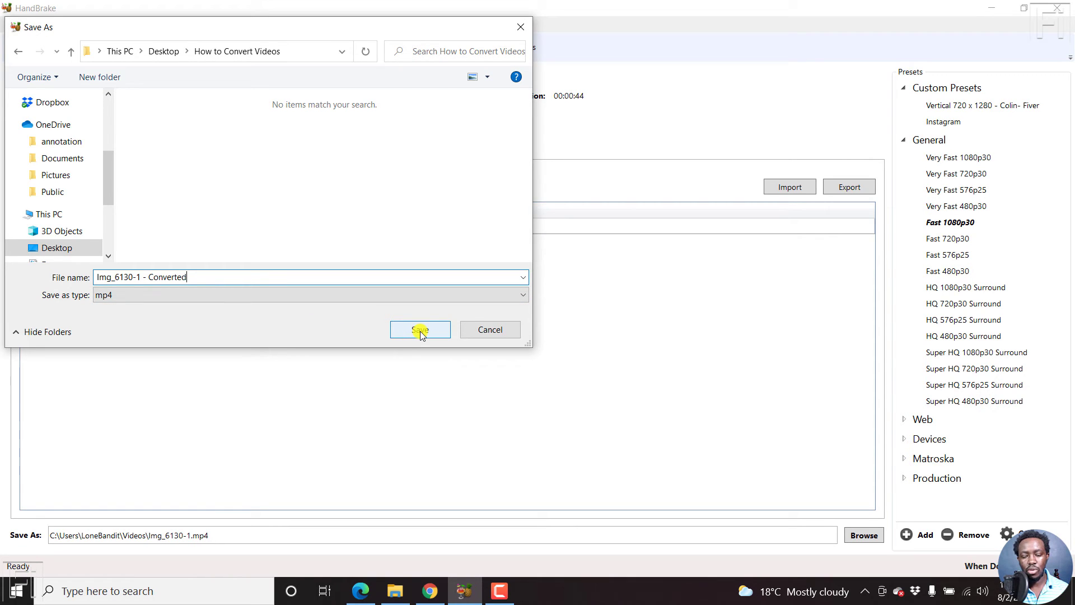
{"action": "left_click", "coordinate": [394, 591]}
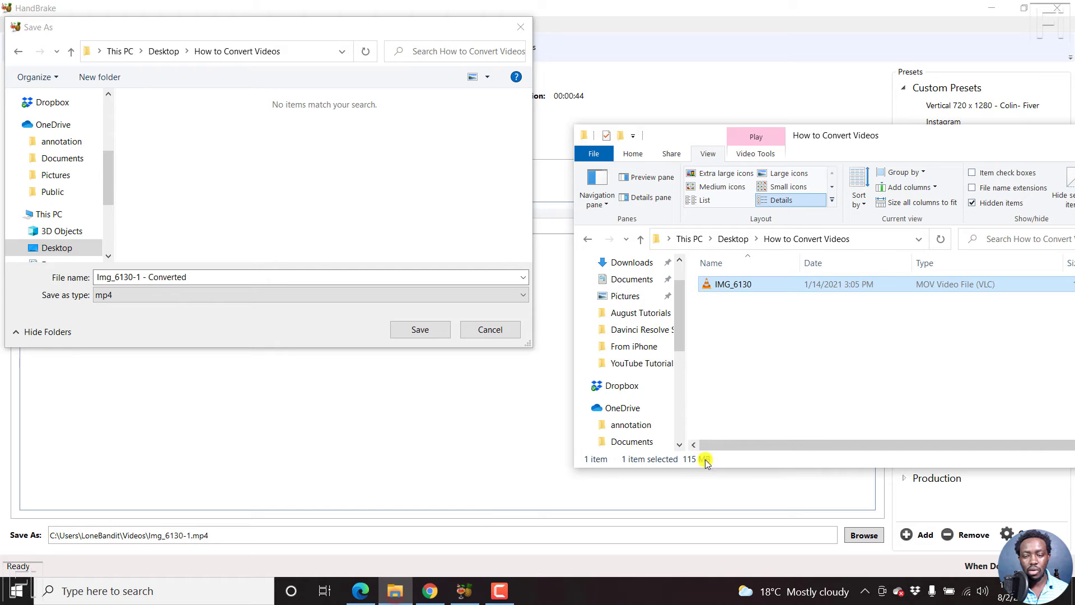
{"action": "left_click", "coordinate": [336, 187]}
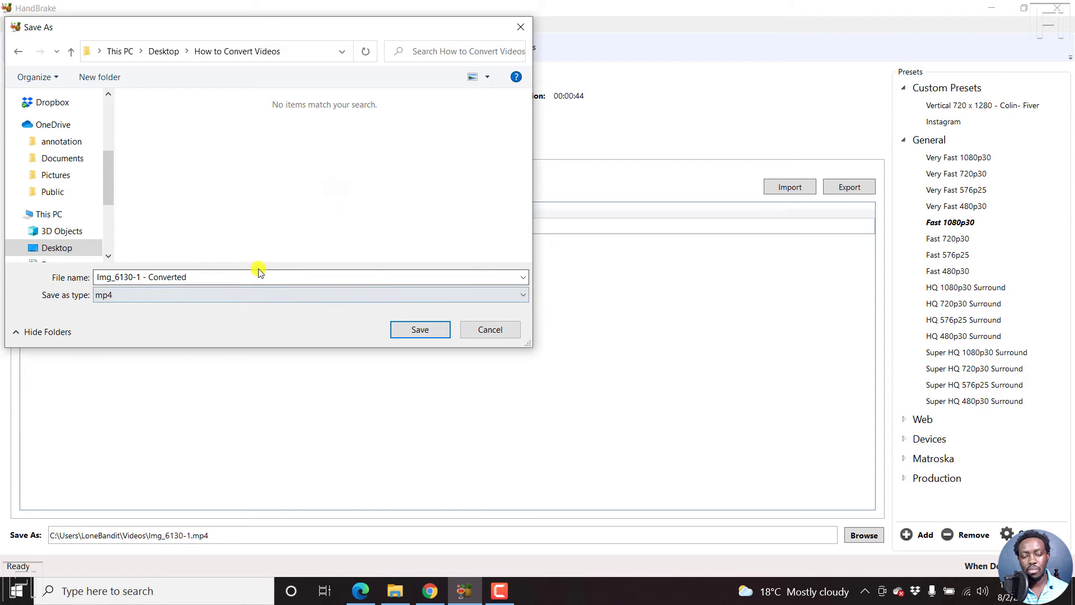
{"action": "left_click", "coordinate": [134, 295]}
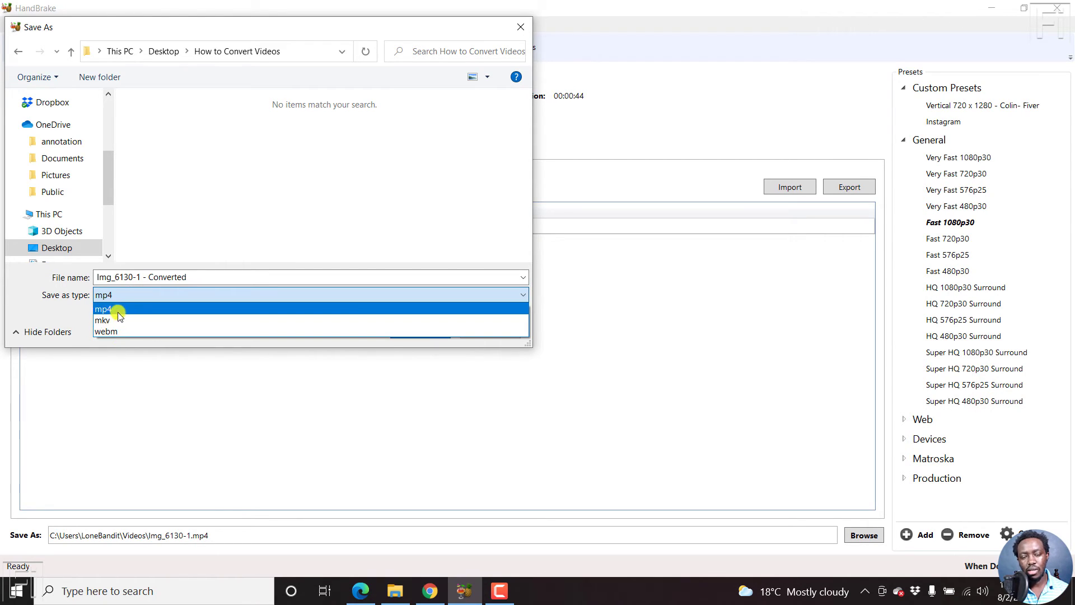
{"action": "left_click", "coordinate": [111, 312]}
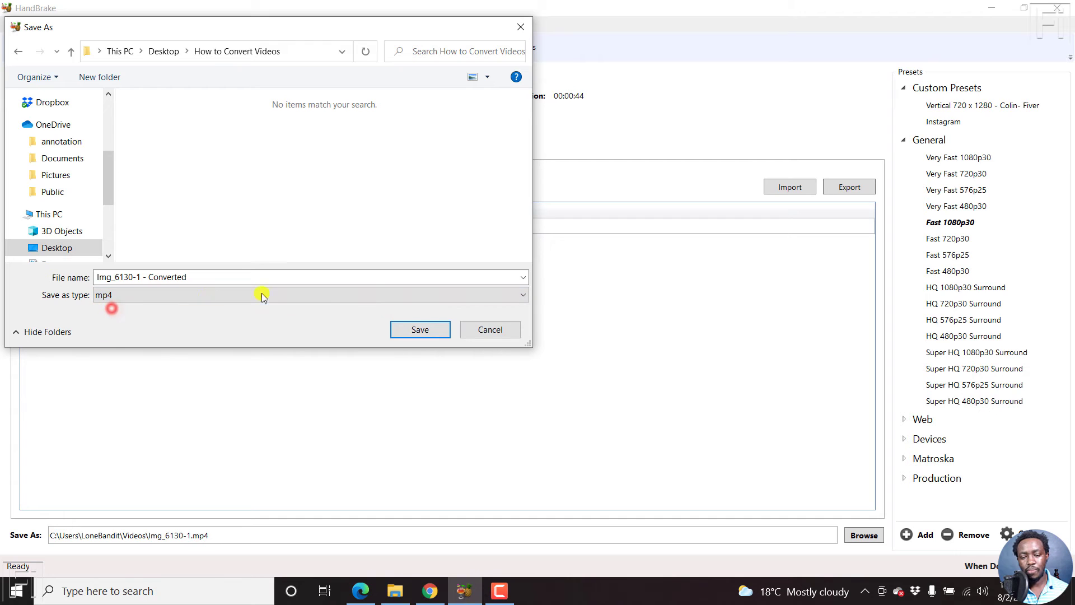
Step: Save to How to Convert Videos and encode IMG_6130 until the queue finishes
{"action": "left_click", "coordinate": [434, 331]}
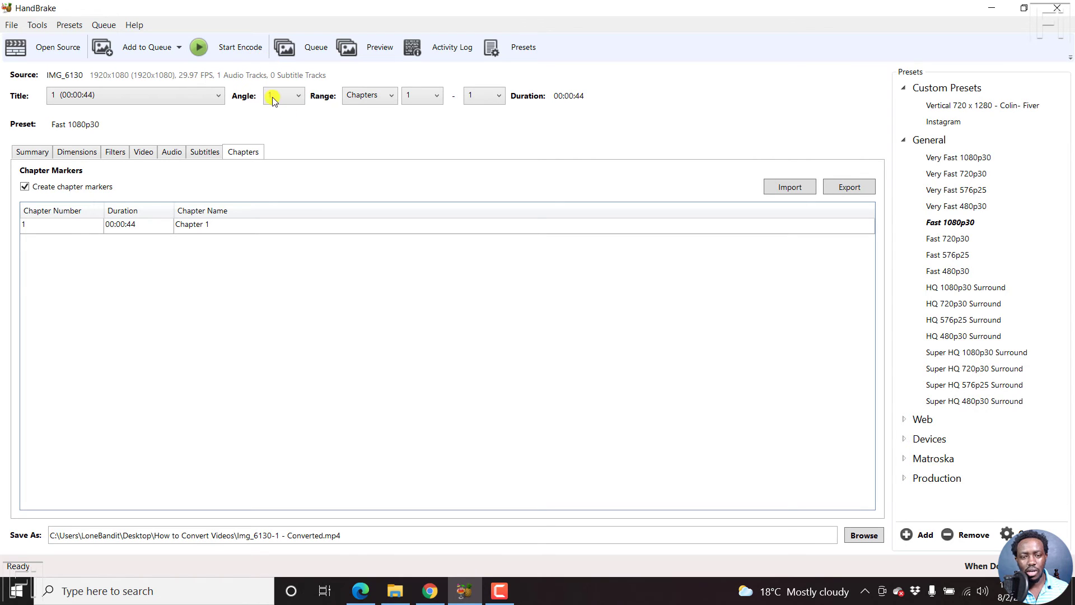
{"action": "left_click", "coordinate": [232, 49]}
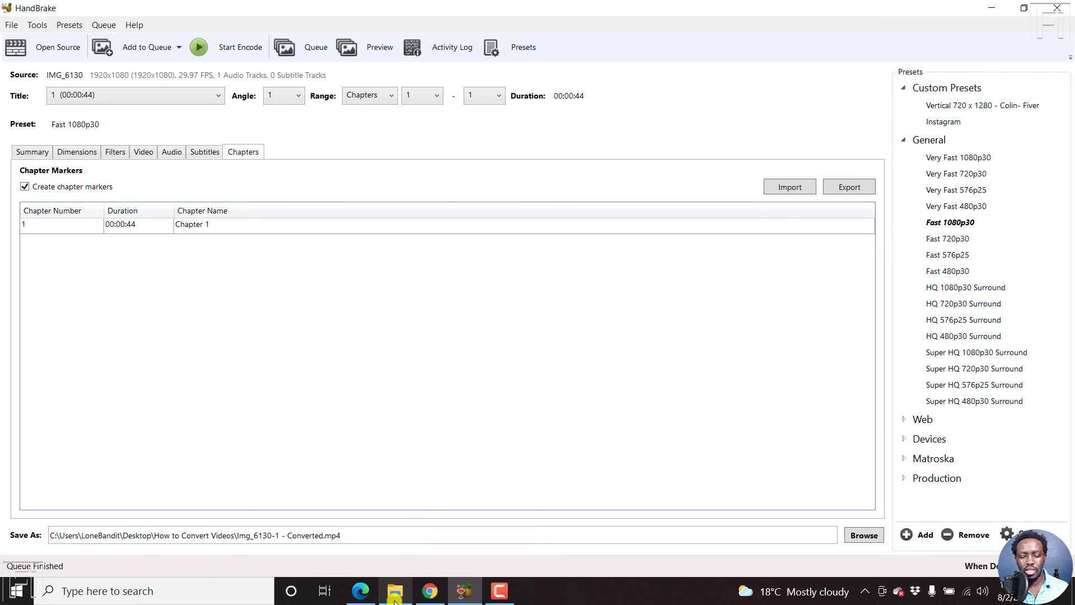
Step: View How to Convert Videos maximized in Extra large icons, comparing the 105,665 KB MP4 to the MOV
{"action": "left_click", "coordinate": [403, 541]}
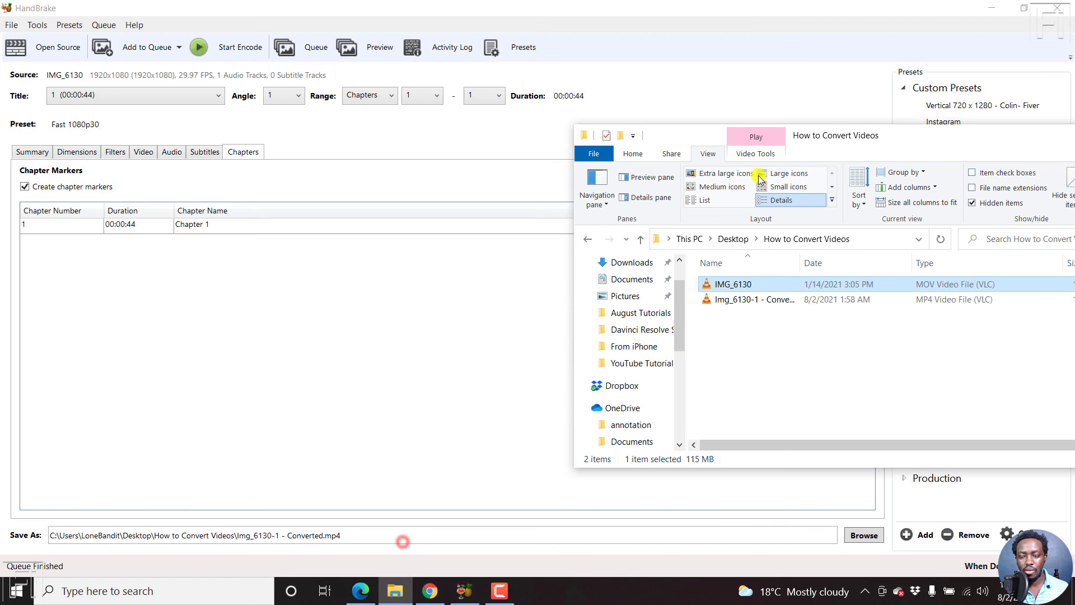
{"action": "left_click_drag", "start_coordinate": [835, 138], "coordinate": [475, 104]}
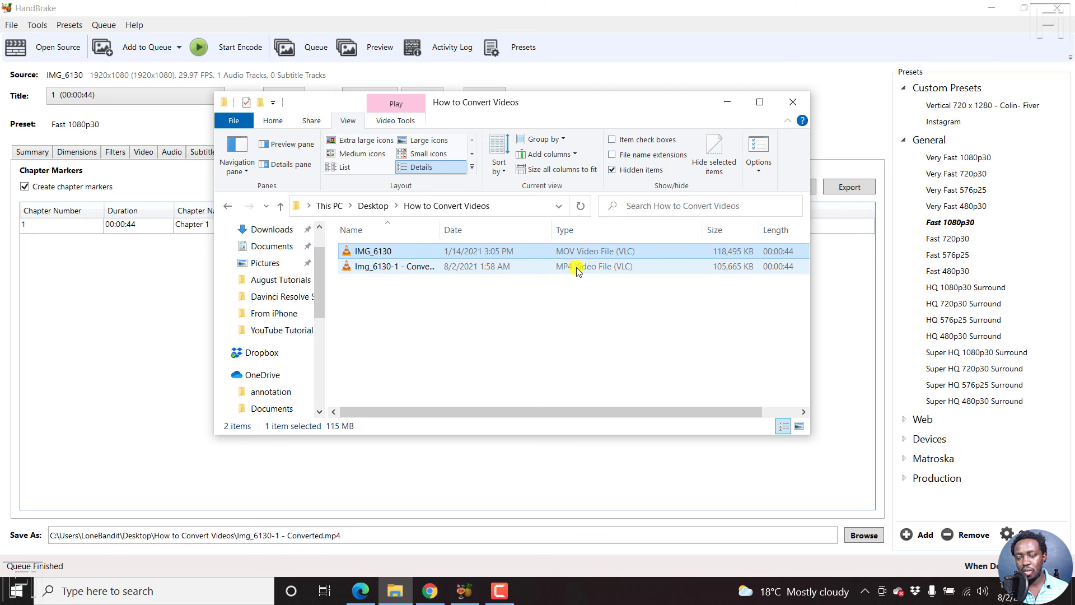
{"action": "left_click", "coordinate": [761, 102]}
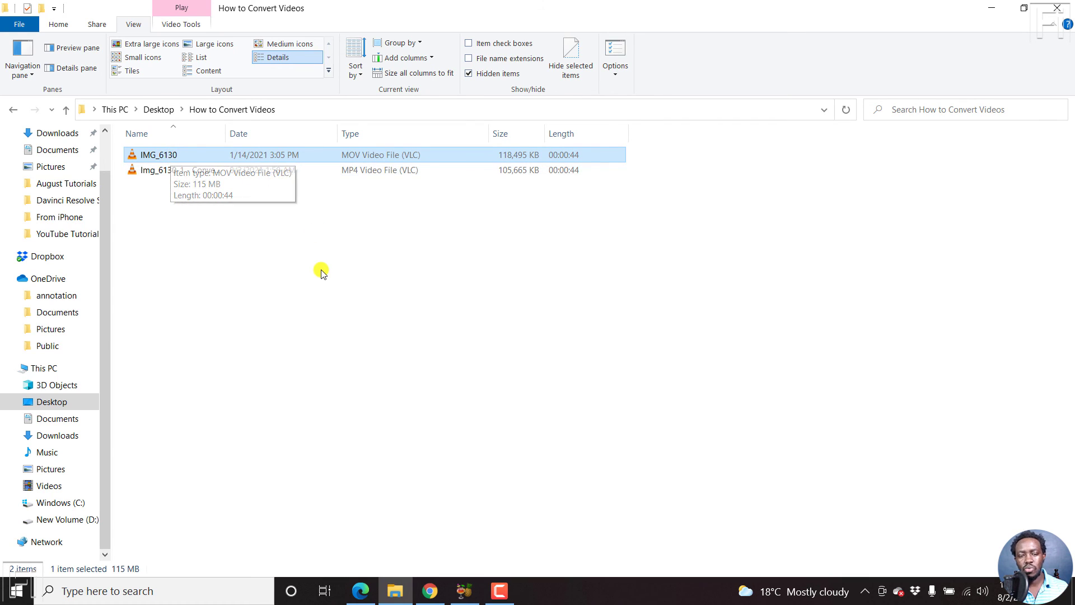
{"action": "left_click", "coordinate": [147, 44]}
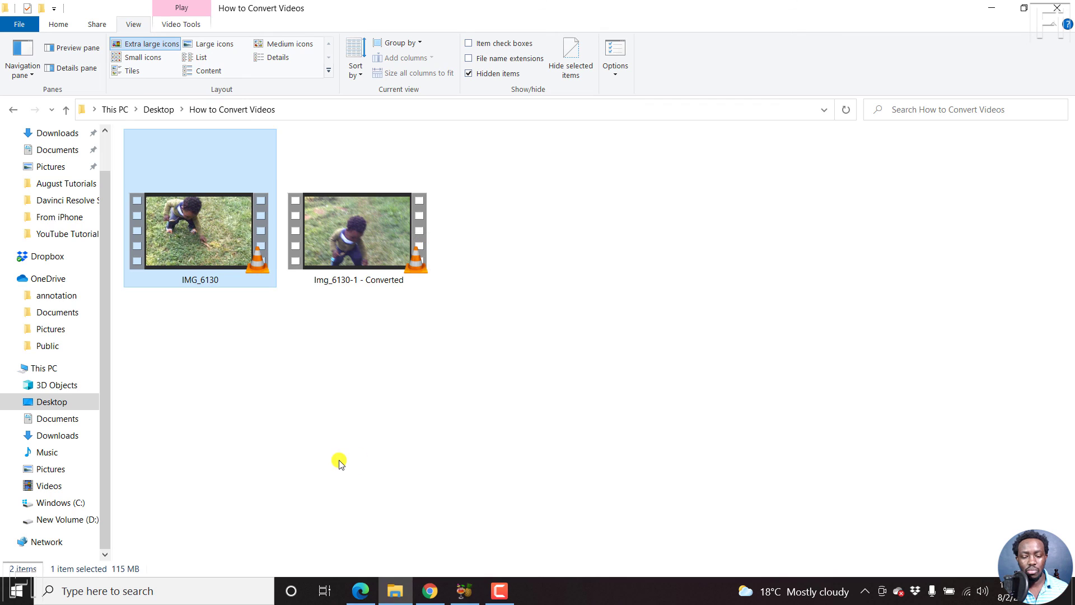
{"action": "left_click", "coordinate": [464, 591]}
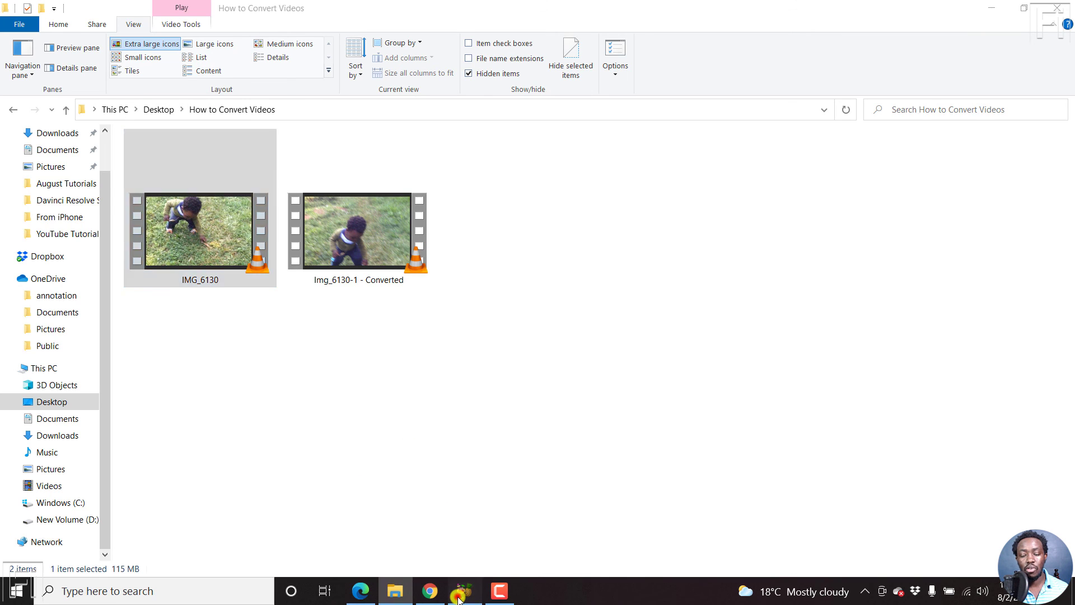
Step: Return to HandBrake's Summary tab showing the finished Img_6130-1 - Converted.mp4 encode
{"action": "left_click", "coordinate": [32, 151]}
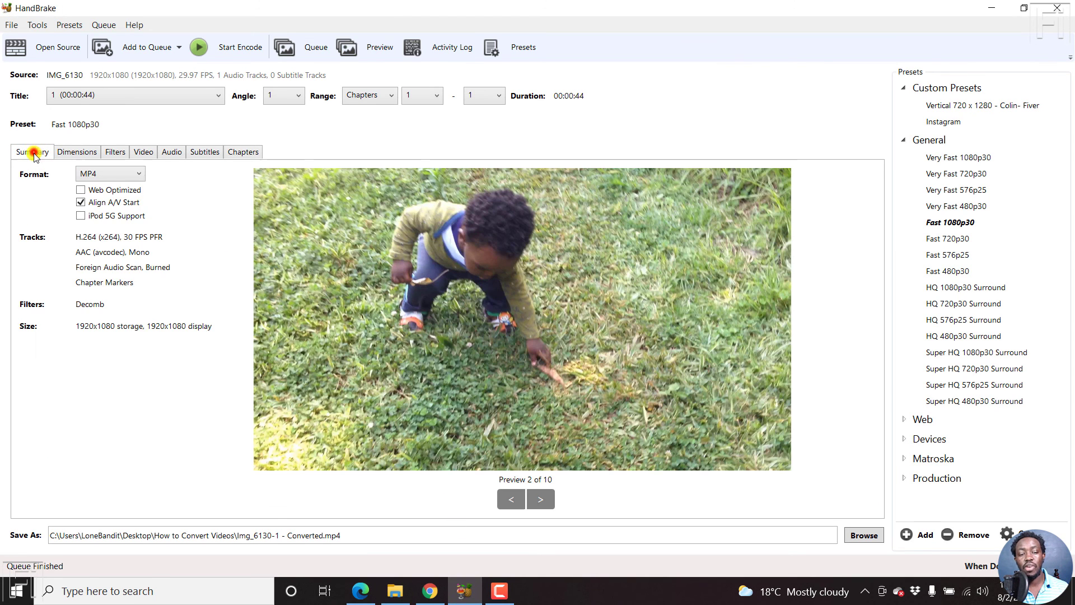